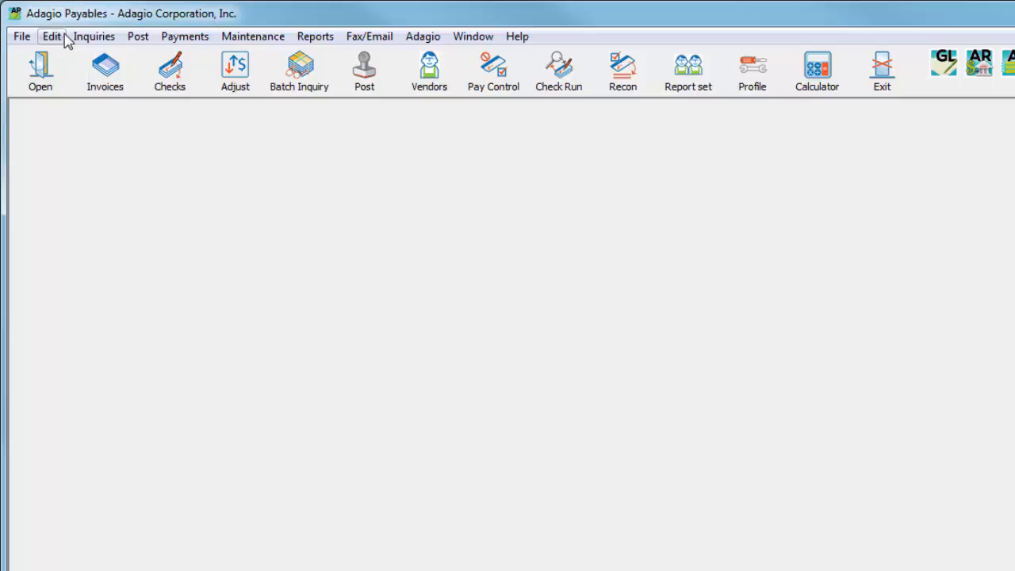
Open the invoice batches, edit batch 7 and start a new invoice entry in it.
left_click(65, 38)
left_click(65, 38)
left_click(84, 67)
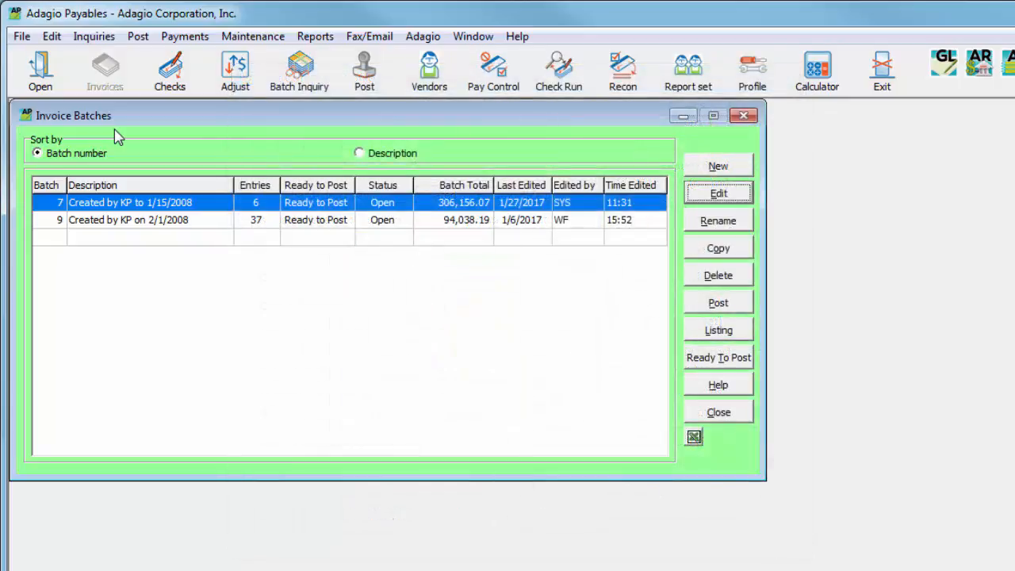
left_click(693, 197)
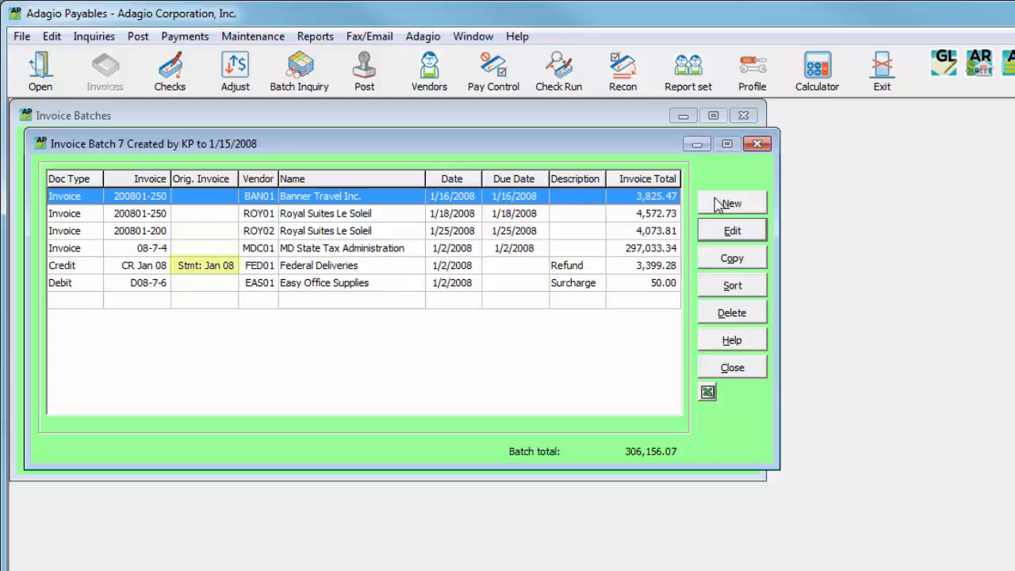
left_click(726, 206)
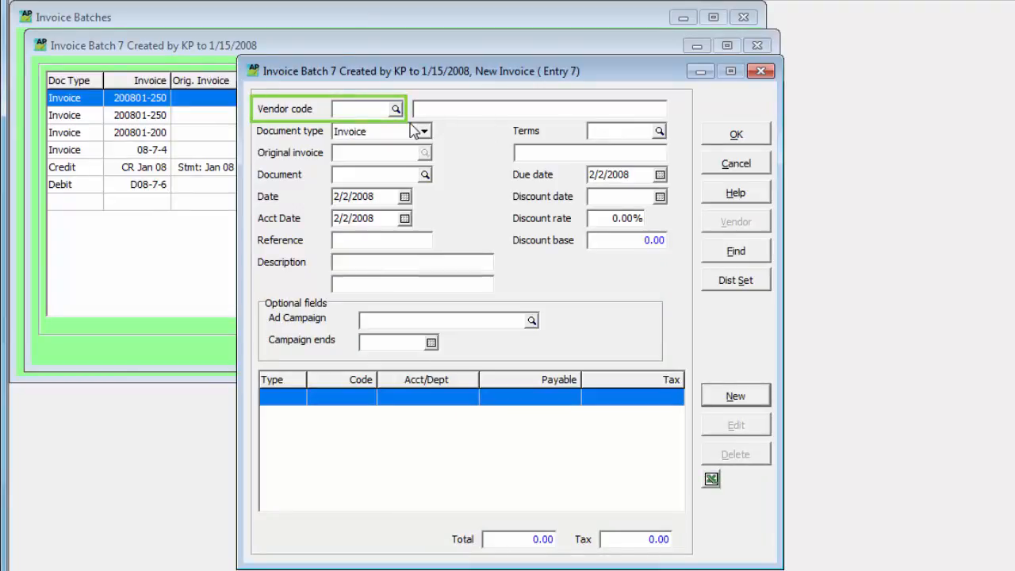
Find vendor Atlas Supplies Inc. (ATL01) by name and assign it to the new invoice.
left_click(711, 254)
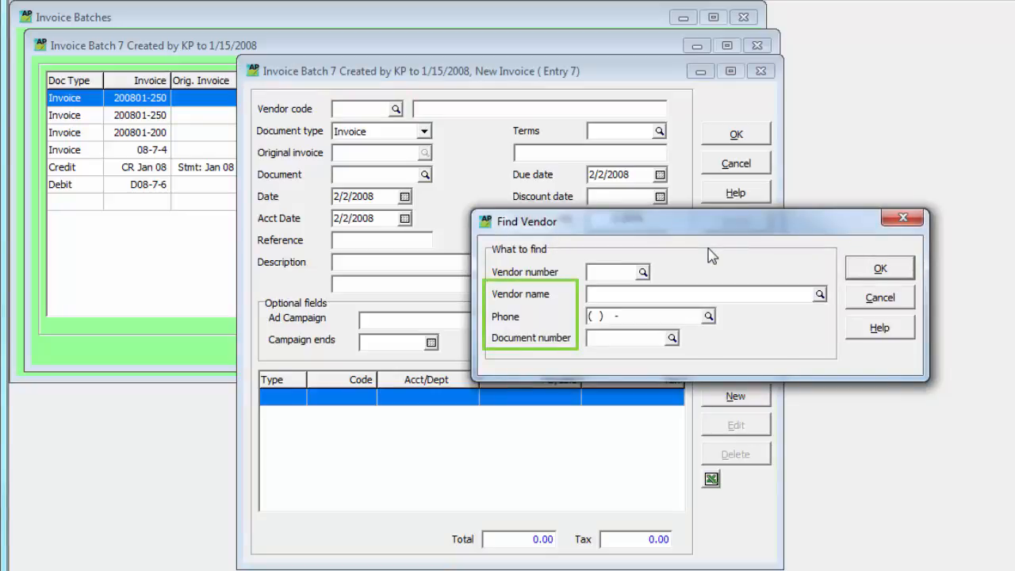
key("F5")
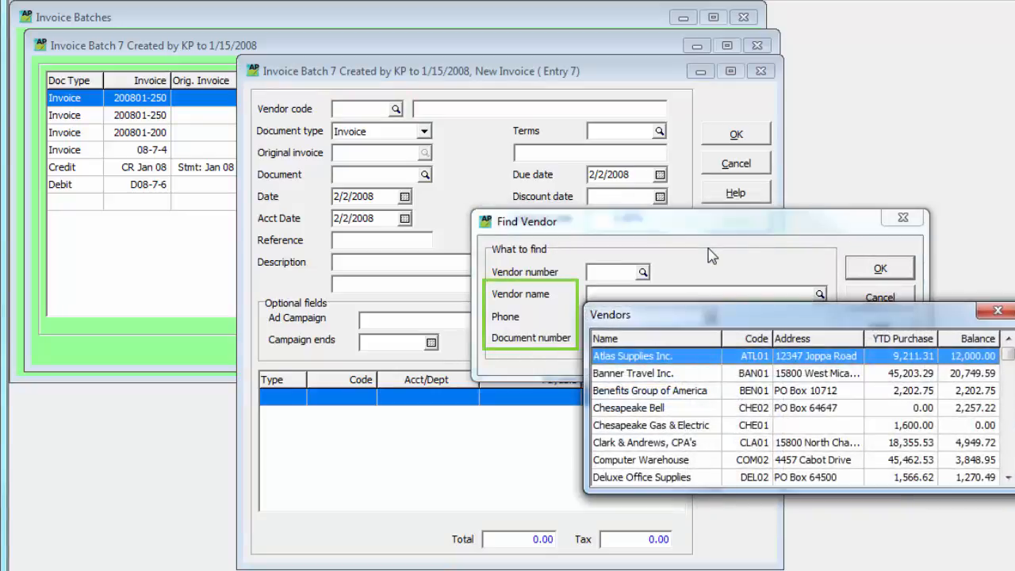
key("Return")
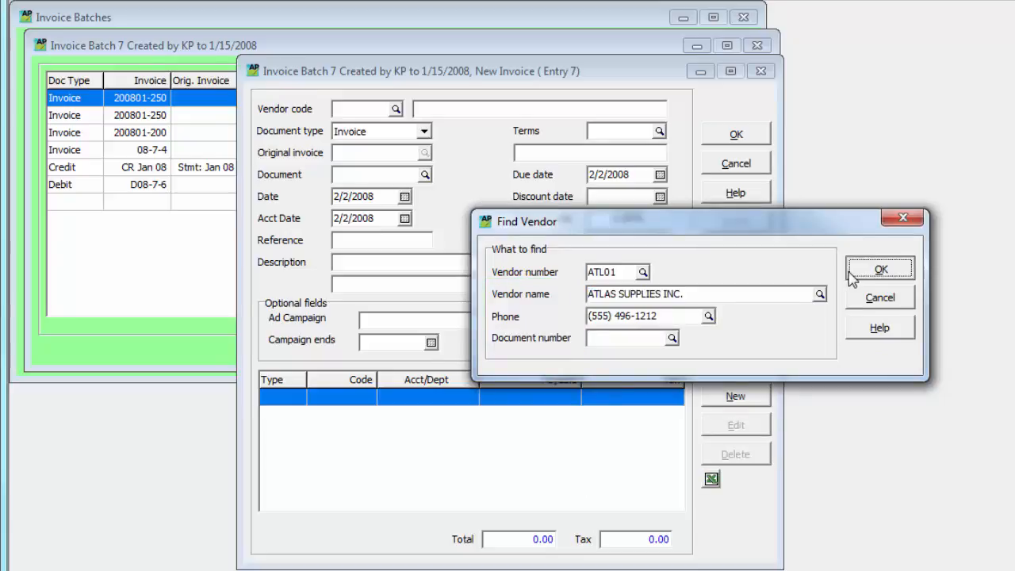
left_click(851, 274)
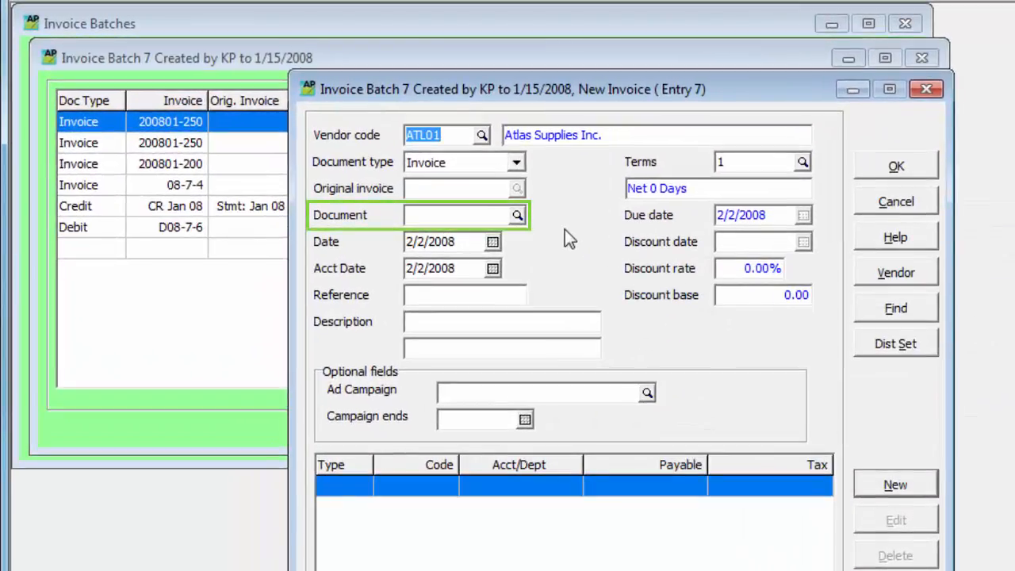
Enter 08-7-7 as the document number of the Atlas Supplies invoice.
key("Tab")
key("Tab")
type("08-7-7")
key("Tab")
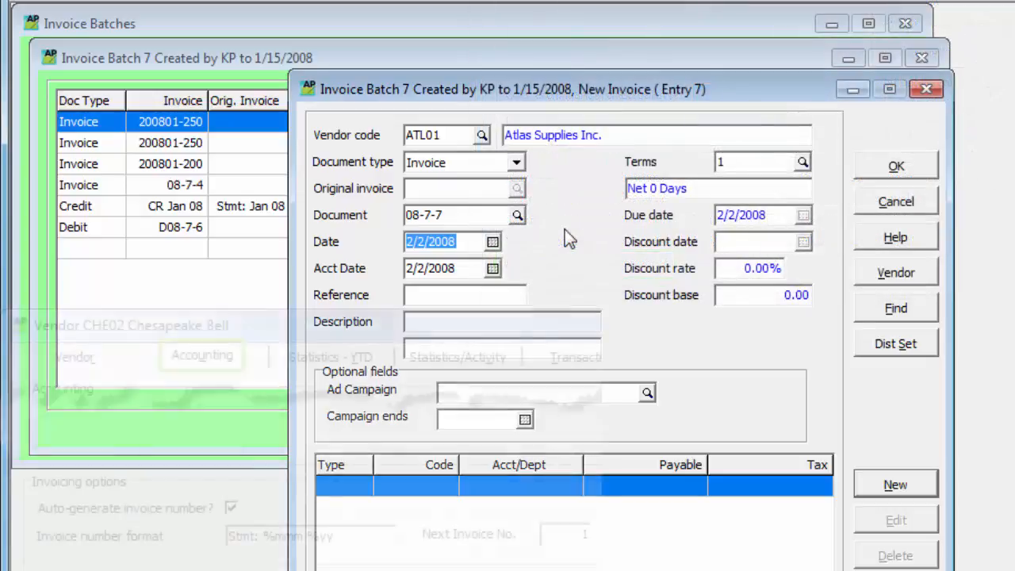
Change the invoice's vendor to Chesapeake Bell (CHE02) from the vendor list.
left_click(481, 136)
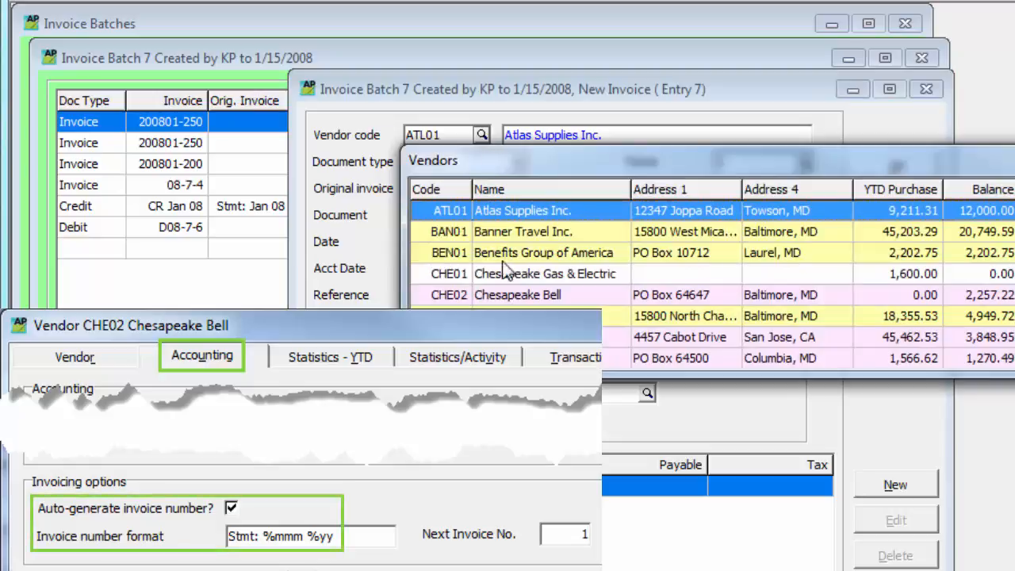
double_click(507, 295)
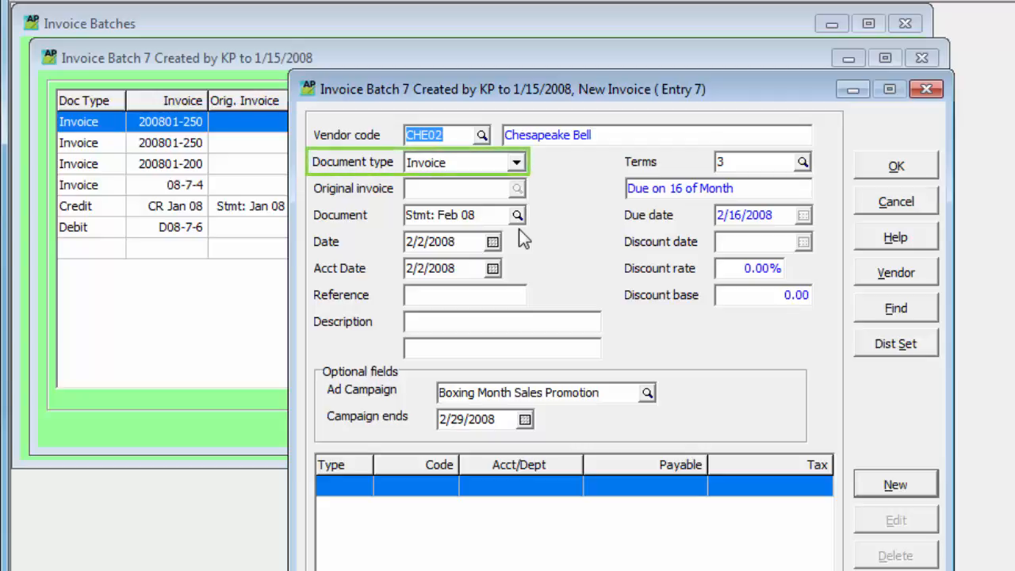
Switch the document type to Credit note, view the posted invoices offered as original invoice, and return the type to Invoice.
left_click(515, 162)
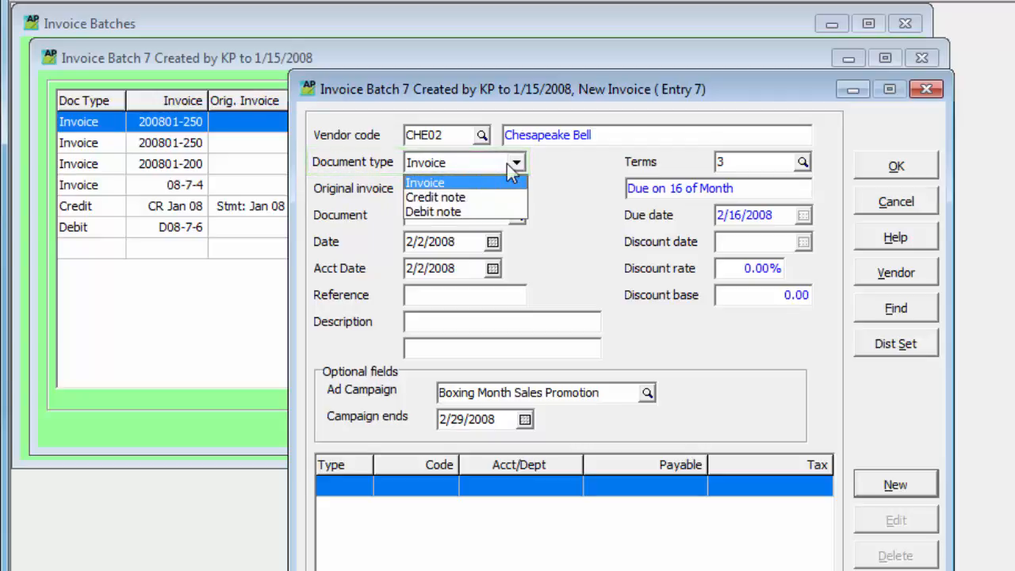
left_click(504, 198)
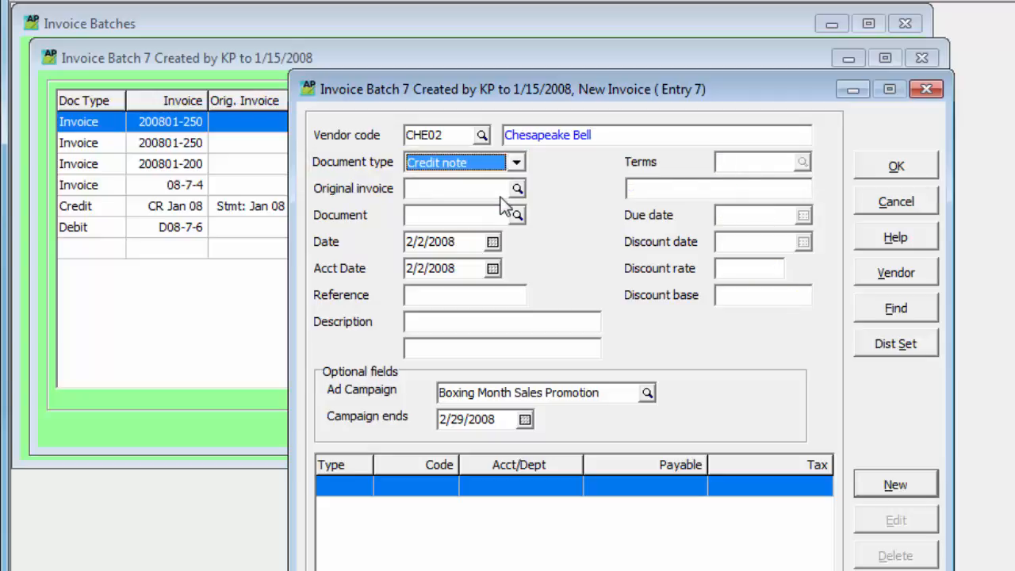
left_click(517, 190)
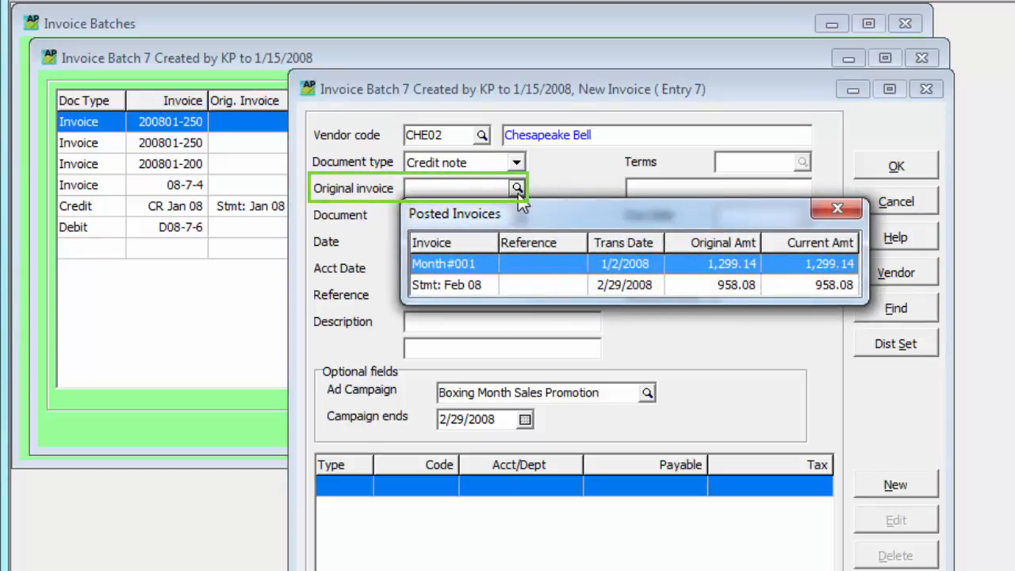
key("Escape")
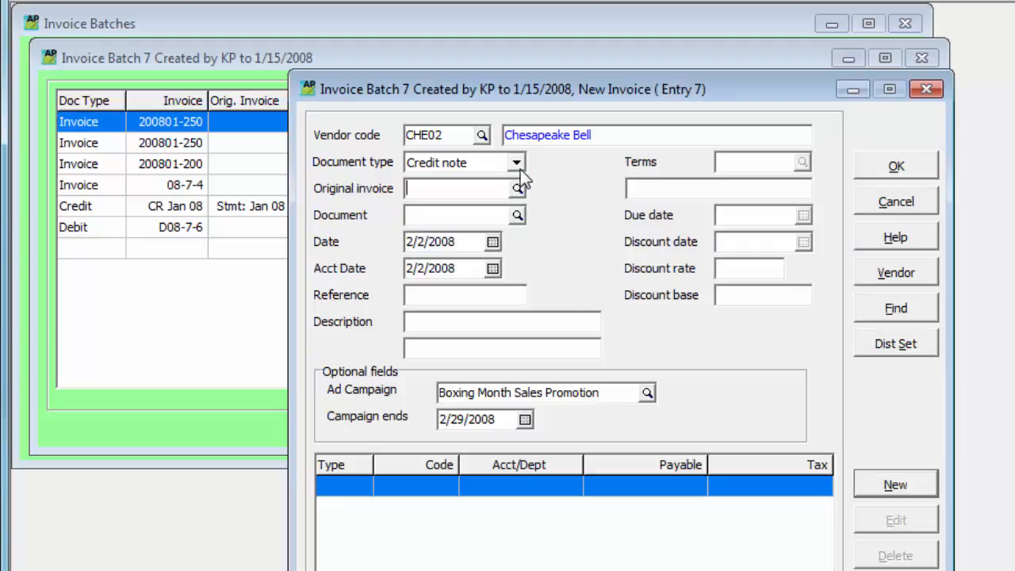
left_click(516, 164)
left_click(519, 179)
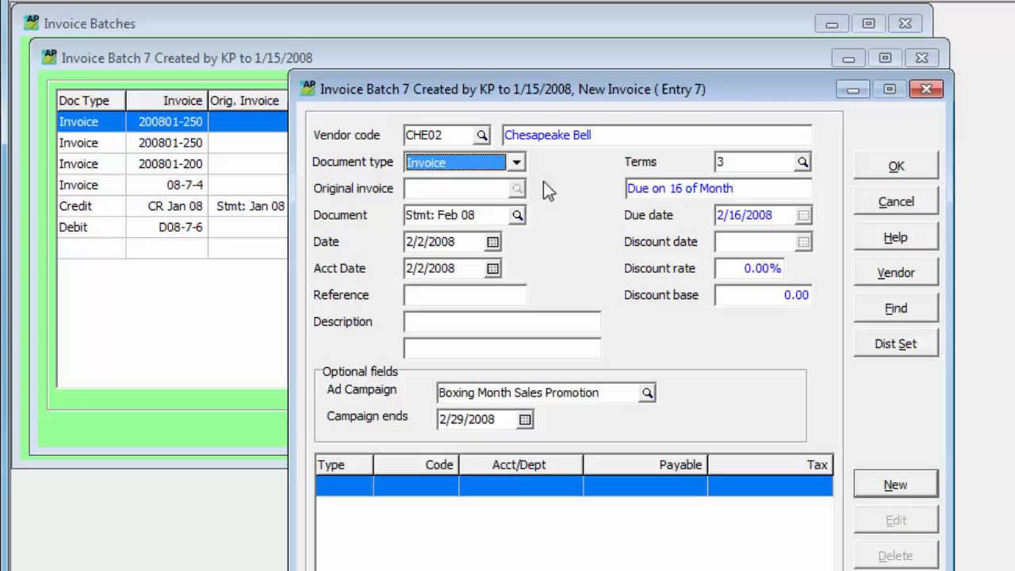
Try to save the invoice under document number Stmt: Feb 08.
left_click(868, 167)
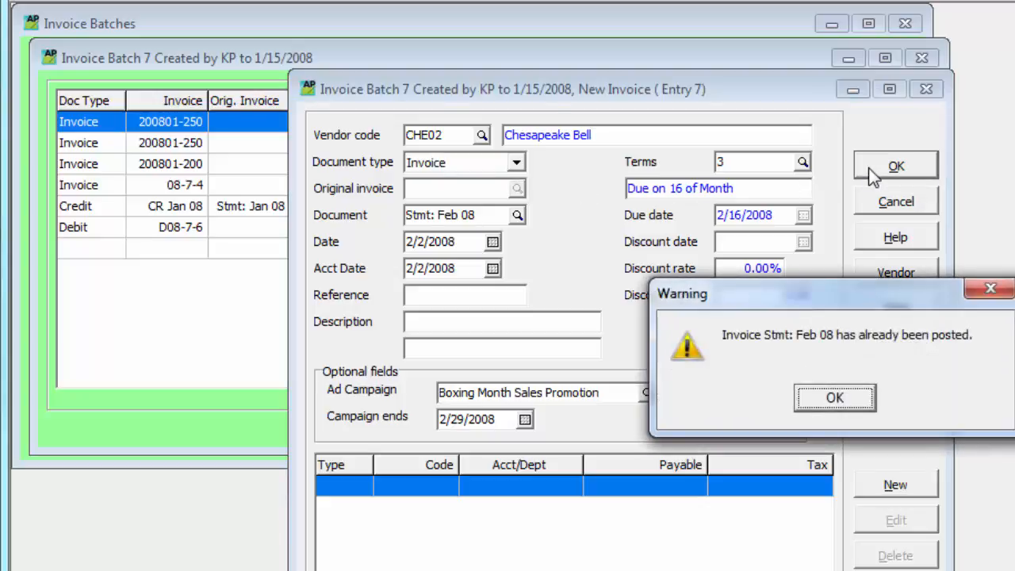
key("Return")
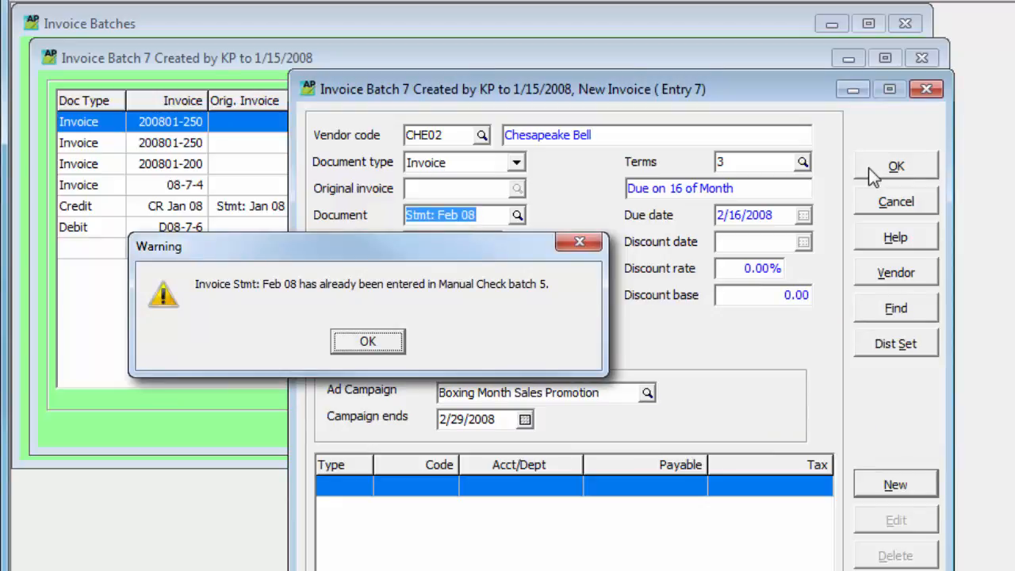
key("Return")
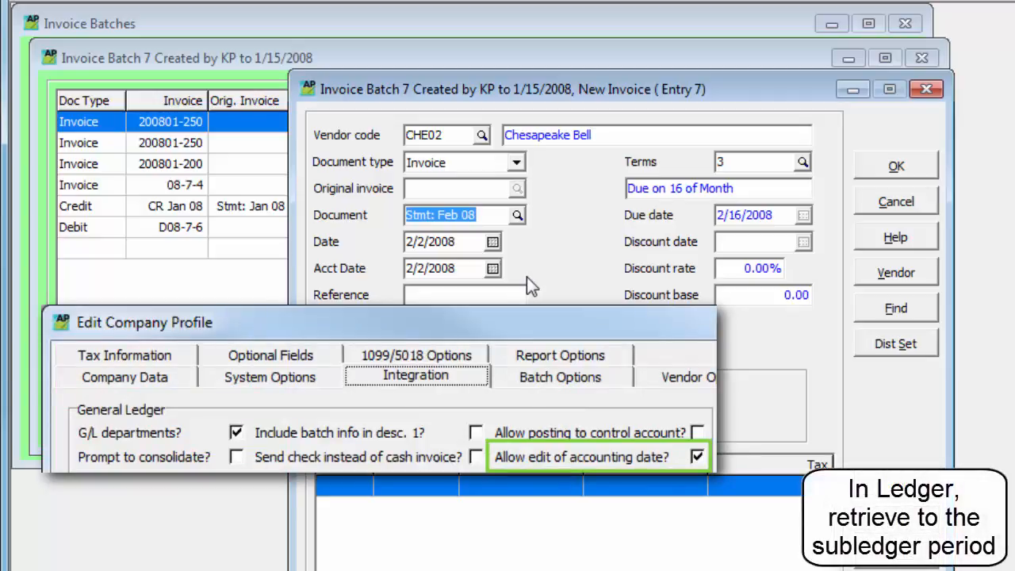
Review the available payment terms and set the invoice's terms to NET20 (Net 20 days).
left_click(760, 164)
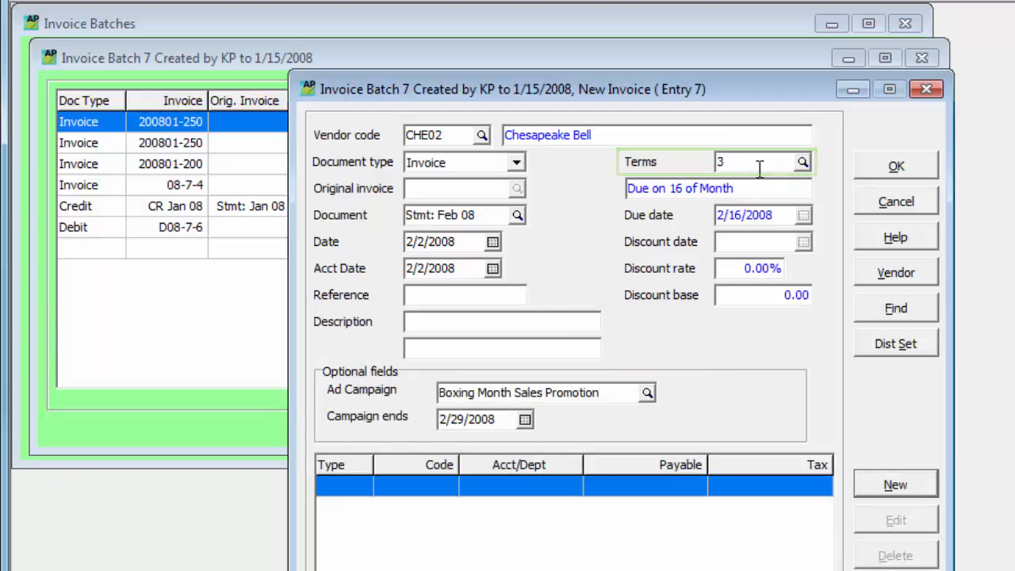
key("F5")
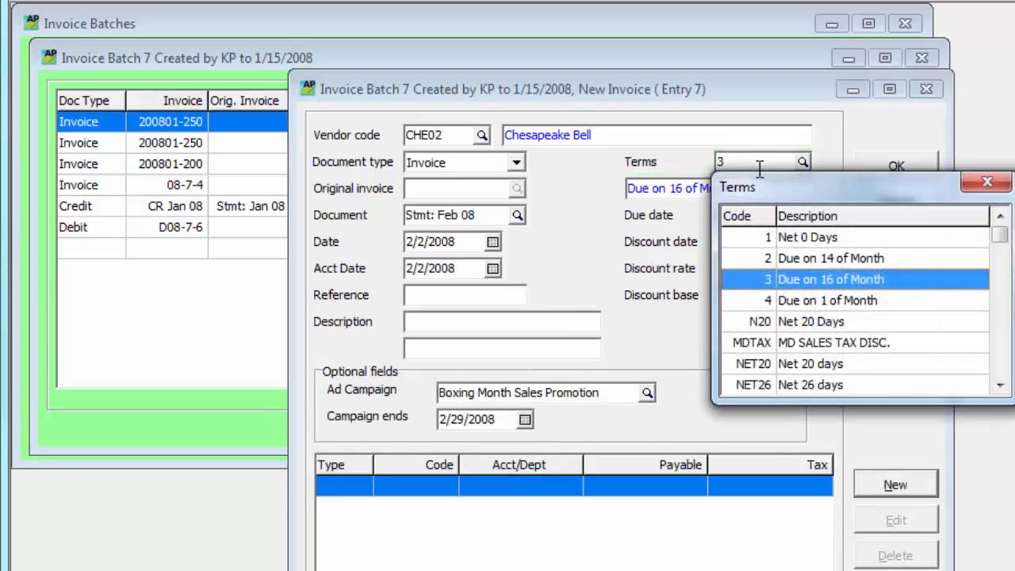
key("Return")
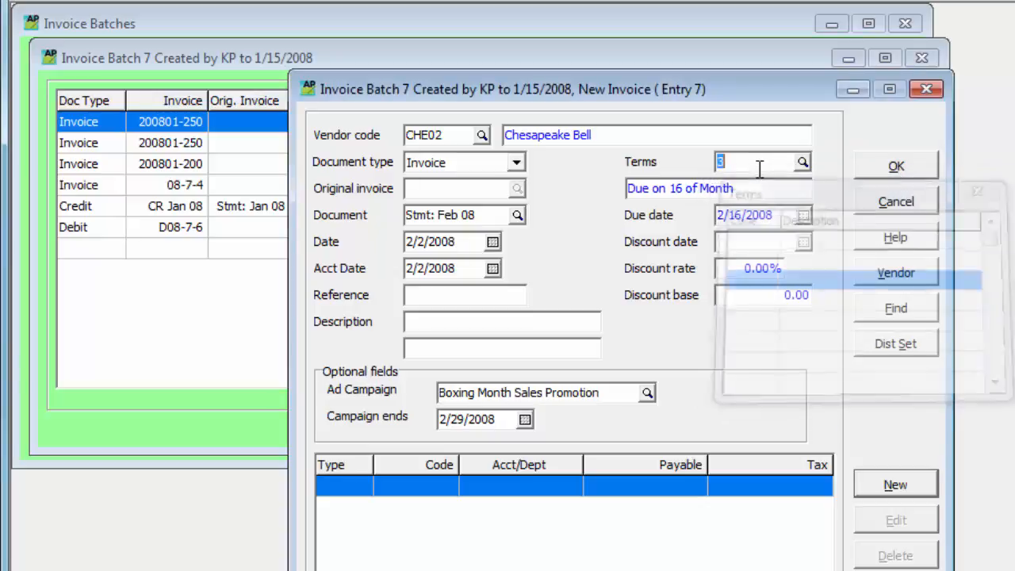
key("BackSpace")
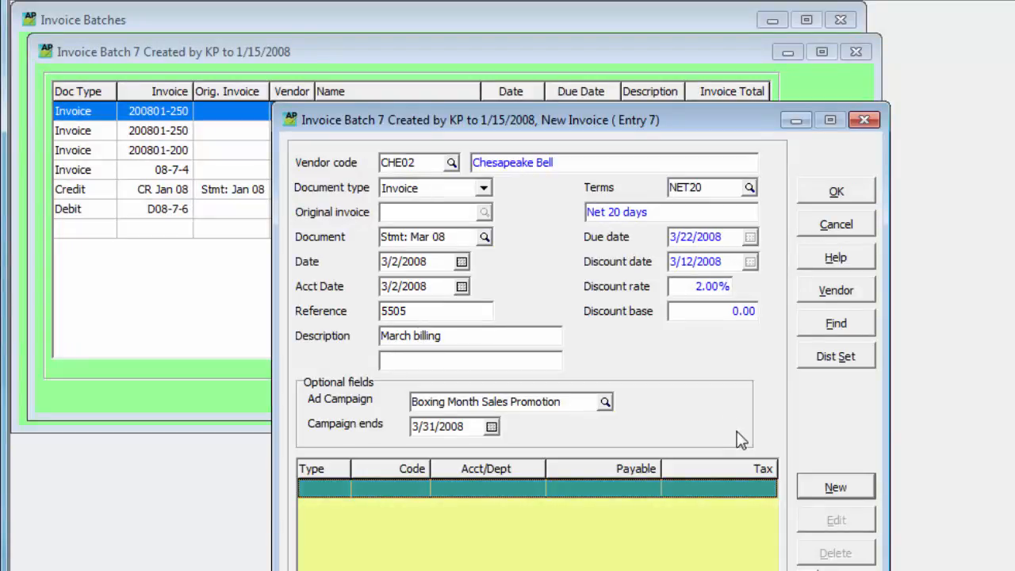
Add a detail line to the invoice with account 6260, department 100 (Communications).
left_click(802, 489)
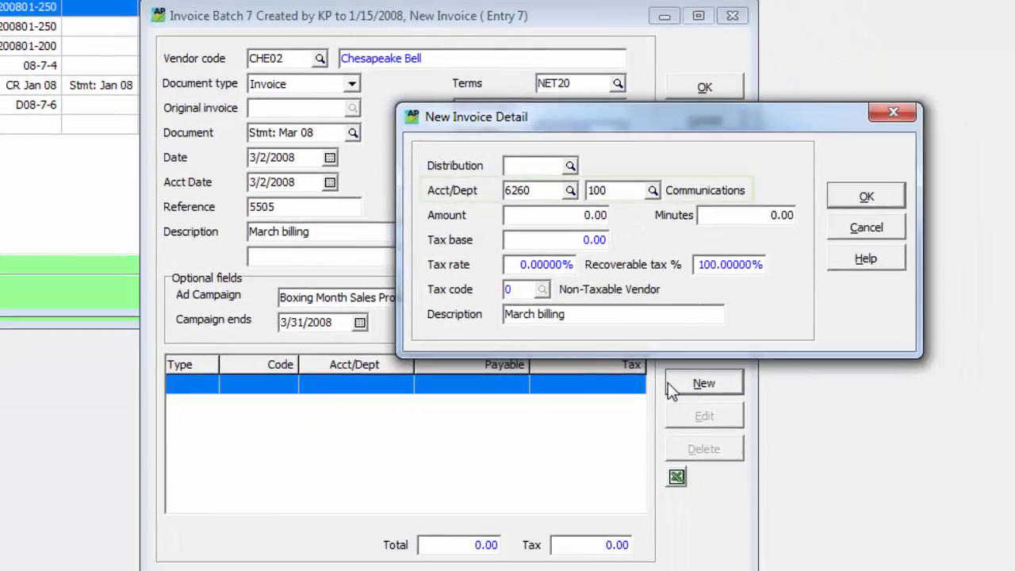
left_click(570, 196)
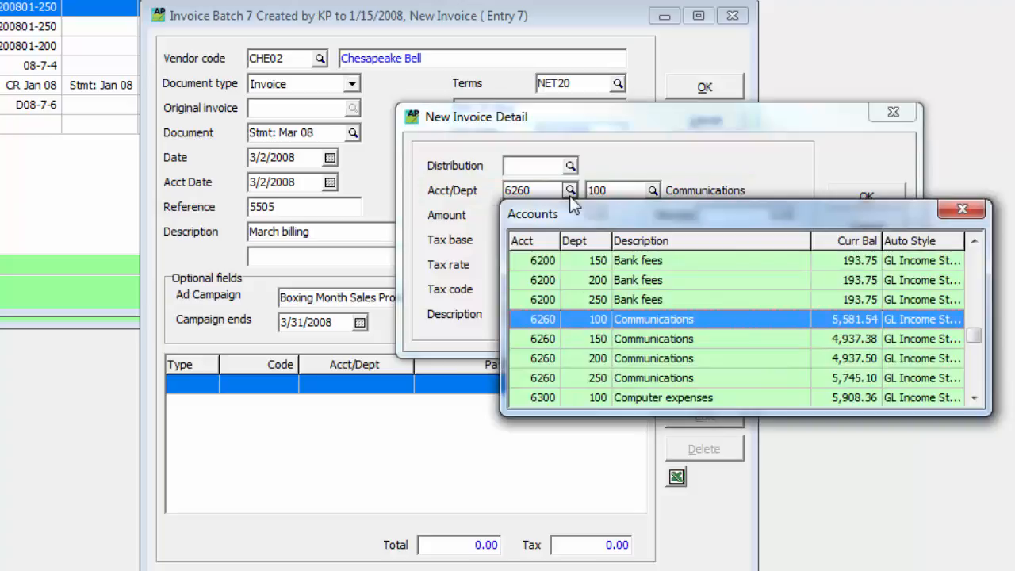
key("Return")
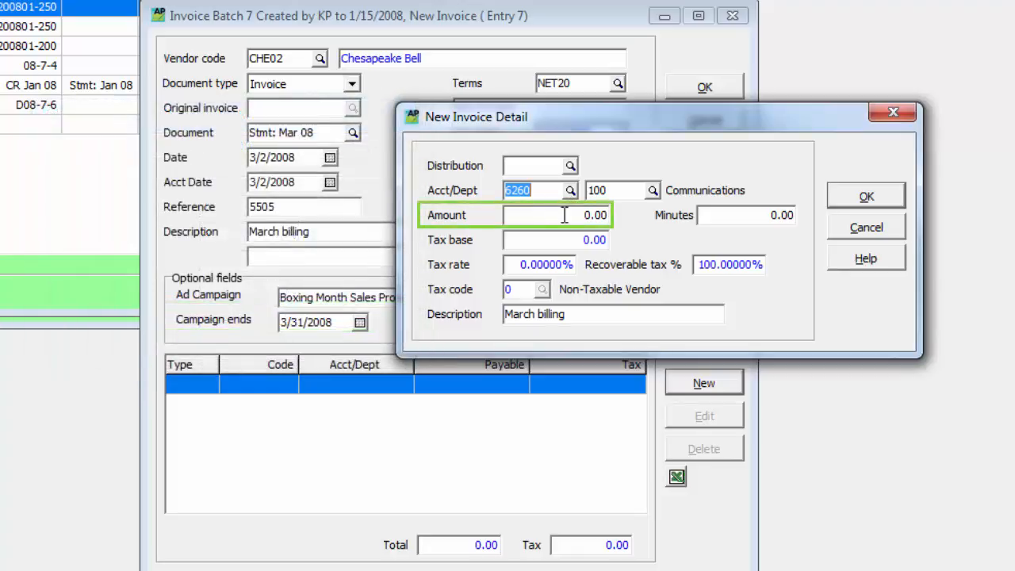
Set the detail line's amount to 120.00 and its minutes to 100.00, and save the line.
left_click(555, 216)
type("10")
type("2")
key("Tab")
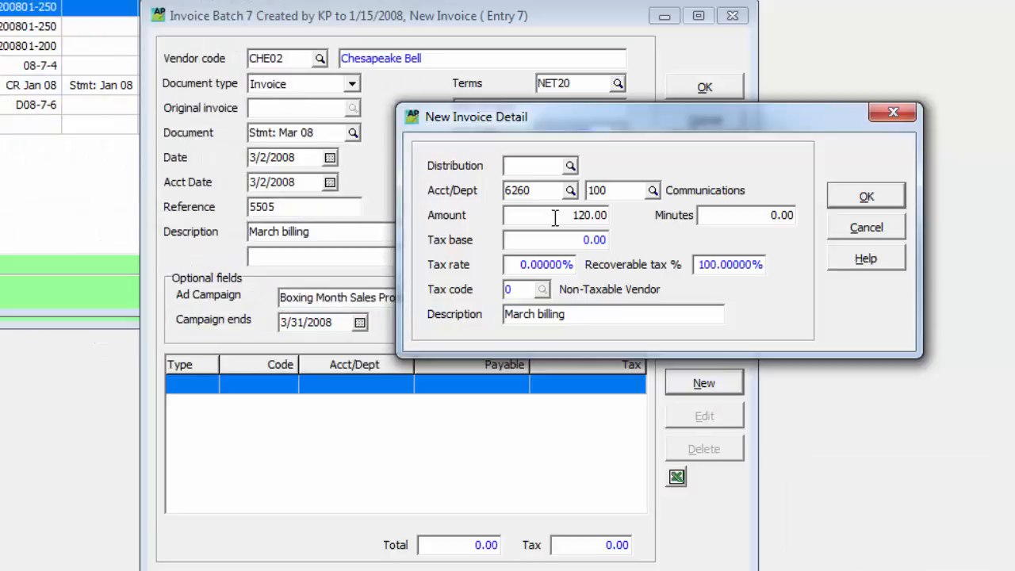
left_click(585, 215)
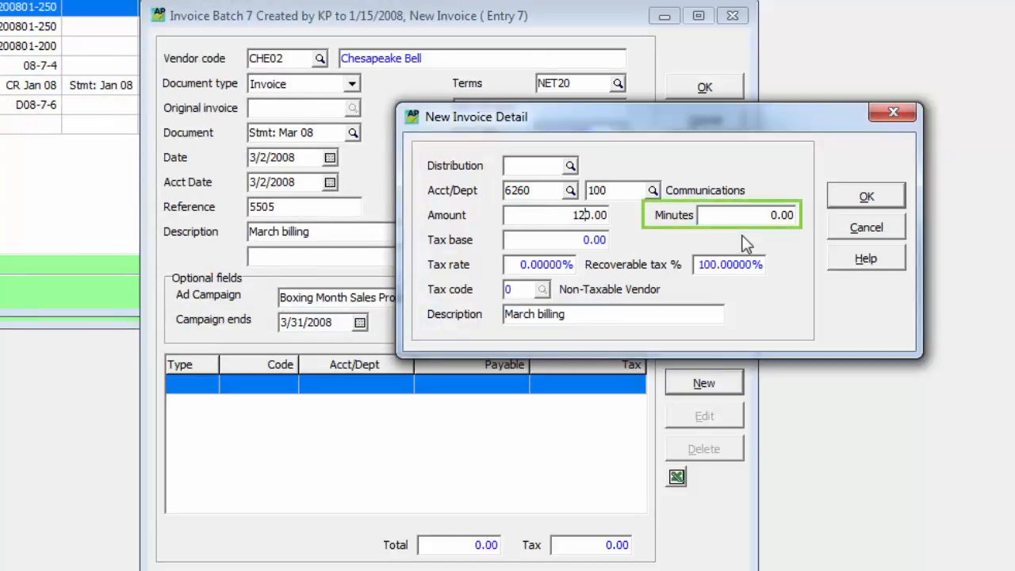
key("Tab")
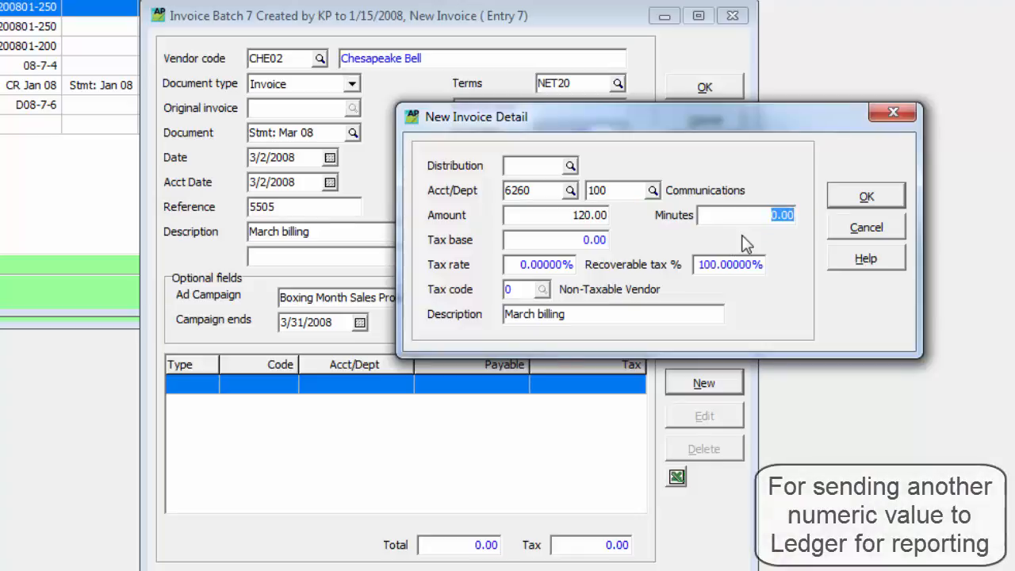
type("100")
key("Tab")
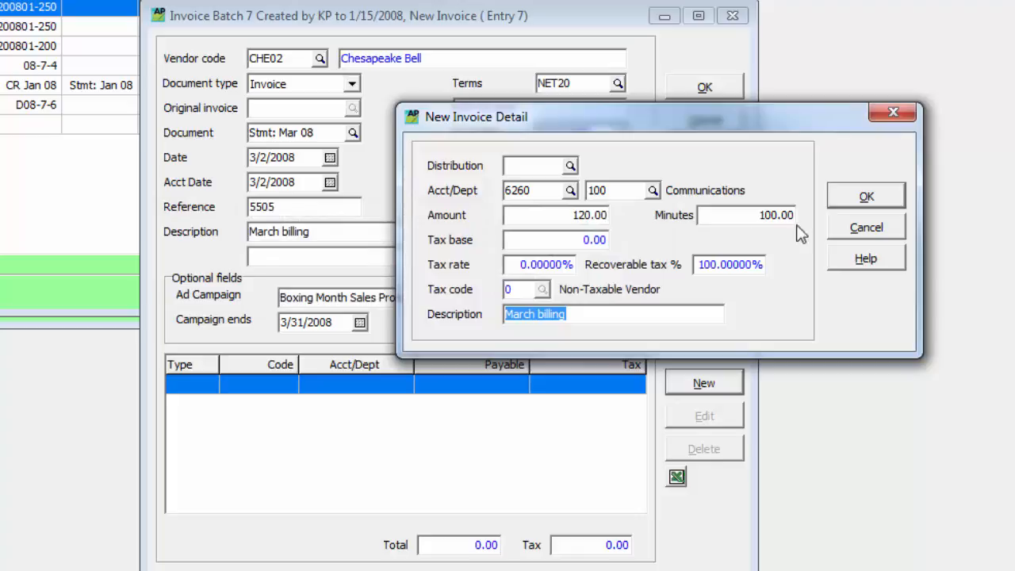
left_click(846, 199)
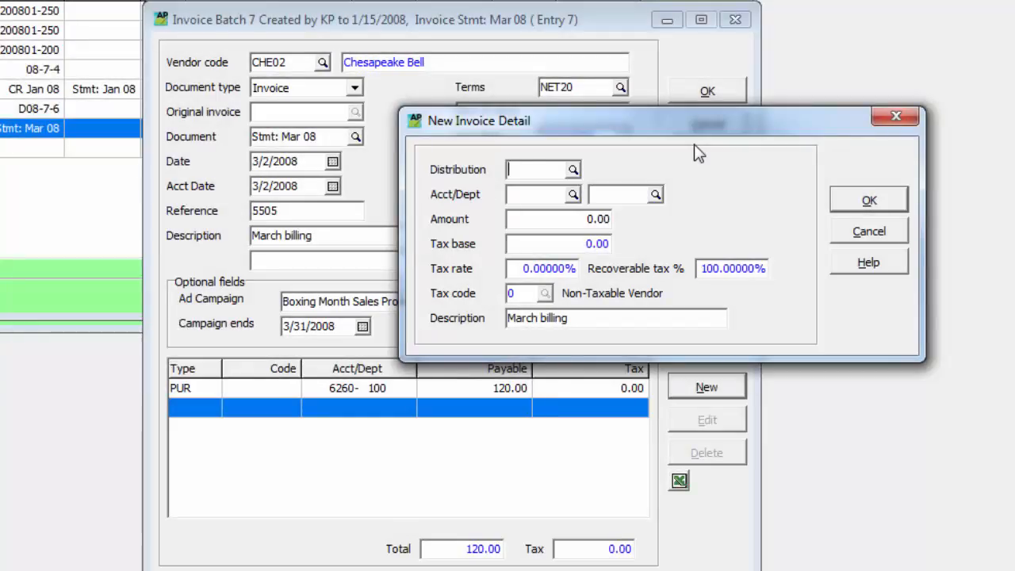
Add a second detail line using the PHONE (Cell phone charges) distribution, and finish detail entry.
left_click(573, 172)
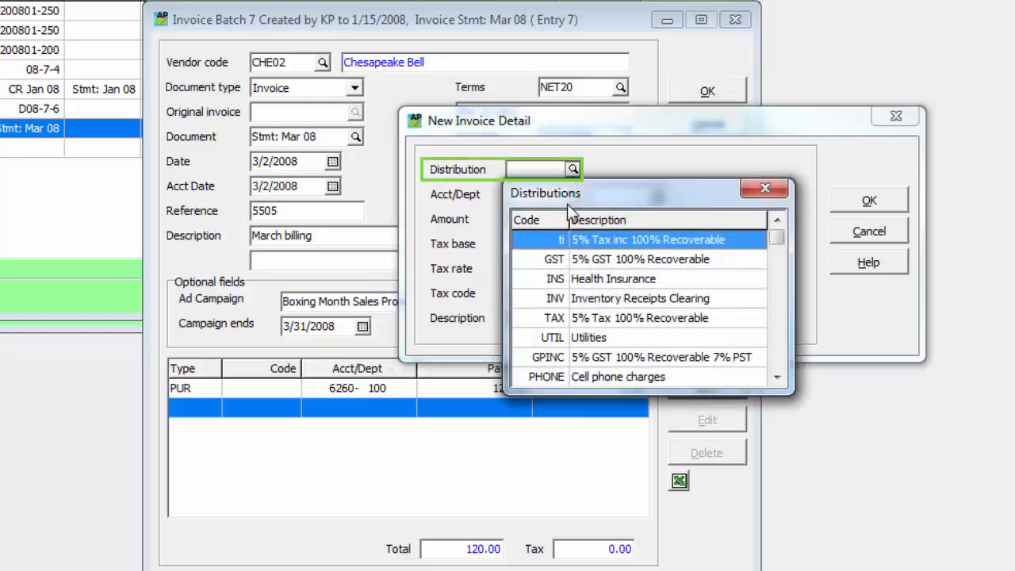
left_click(567, 378)
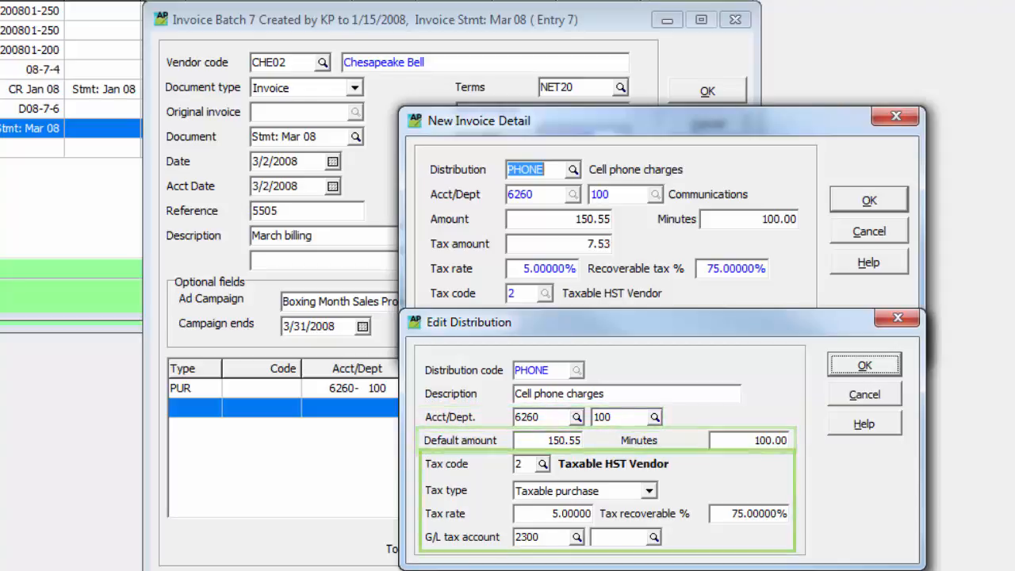
left_click(838, 200)
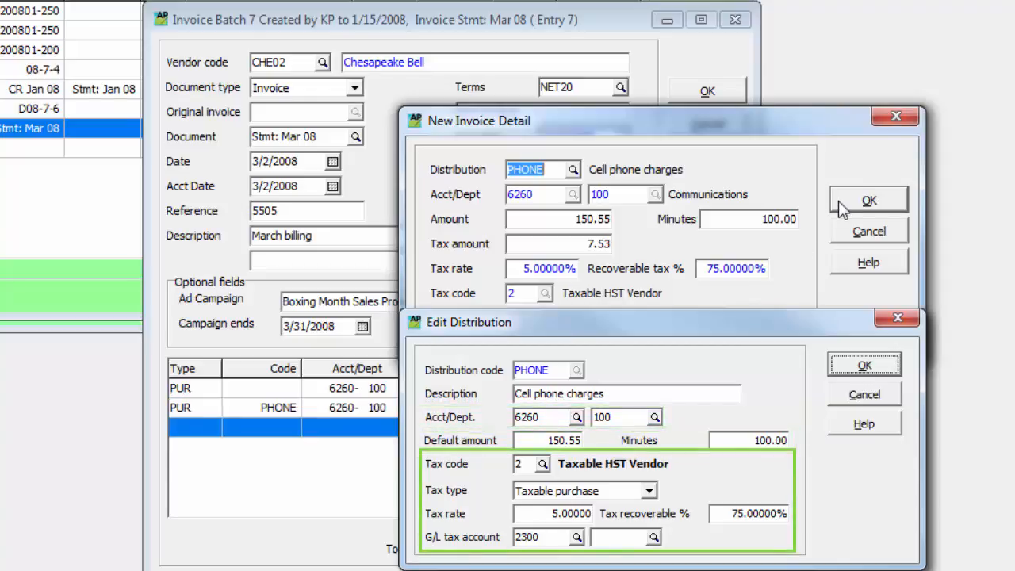
left_click(838, 231)
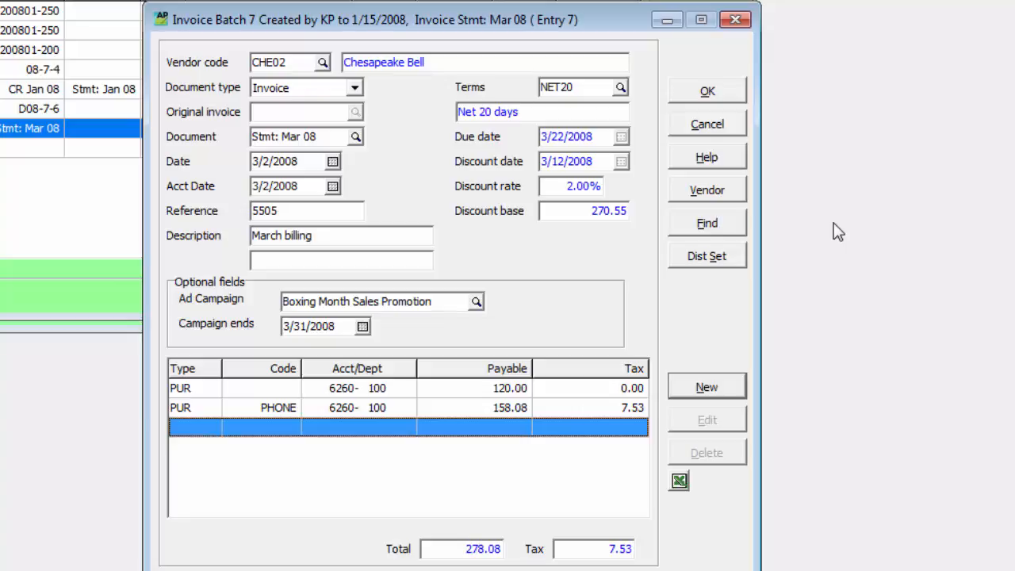
Apply the VISA (Visa - OOP Expenses) distribution set to the invoice without auto allocation.
left_click(706, 257)
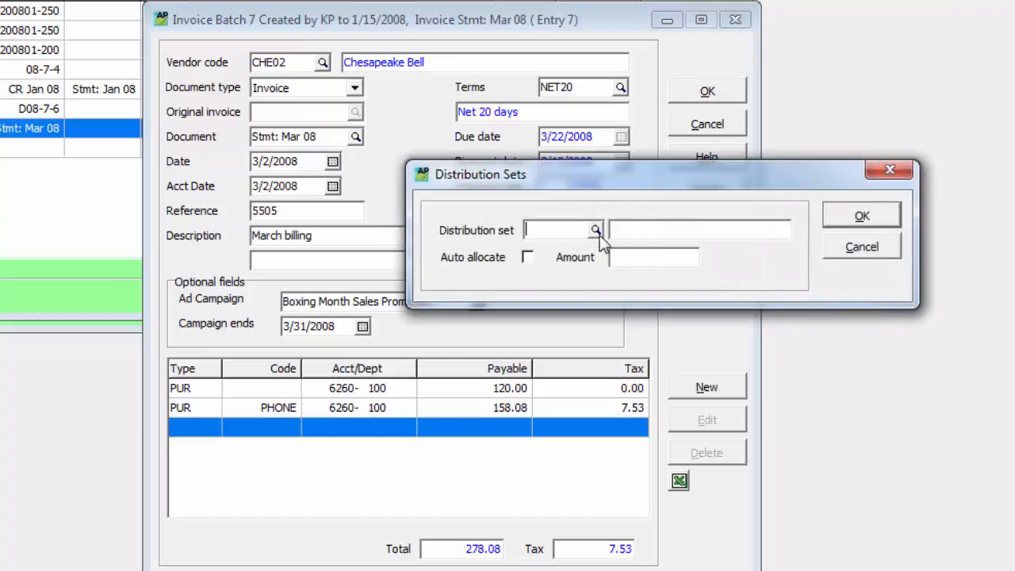
left_click(596, 230)
left_click(590, 320)
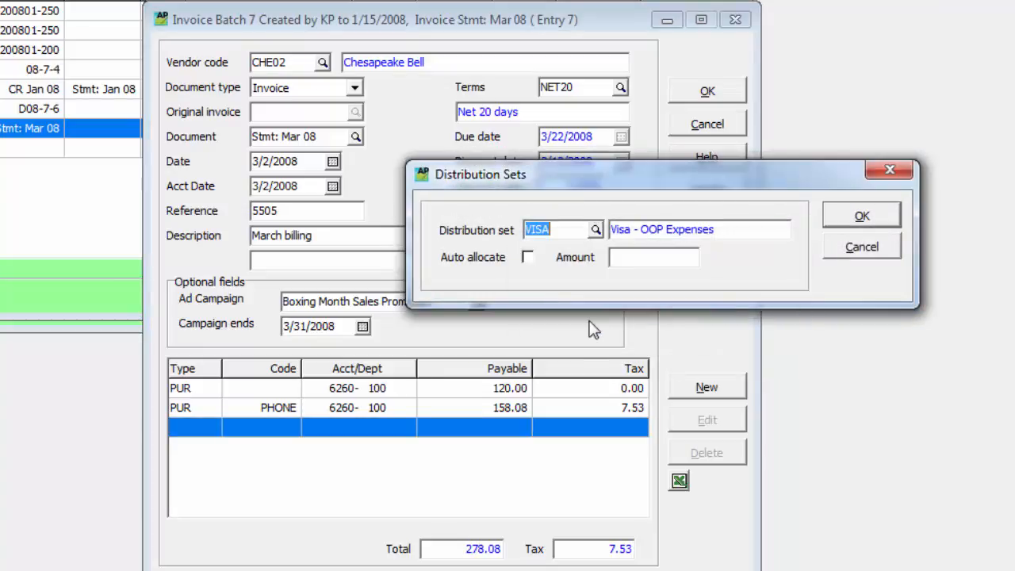
left_click(851, 224)
Enter distribution set amounts of 100 for Hotel and Air and 200 for Travel Expense - Other, and end the set entry.
type("100")
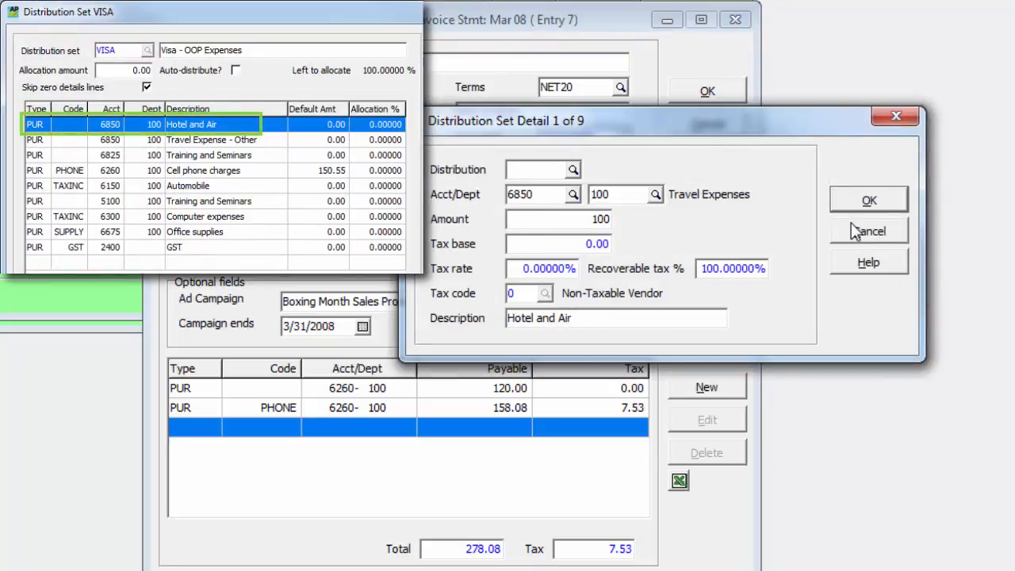
key("Return")
type("200")
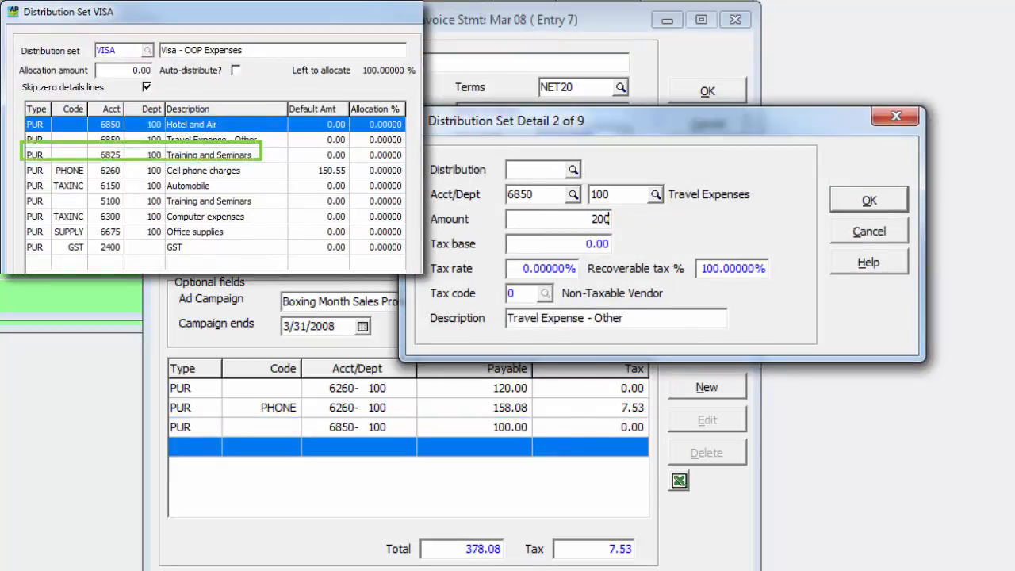
key("Return")
left_click(847, 222)
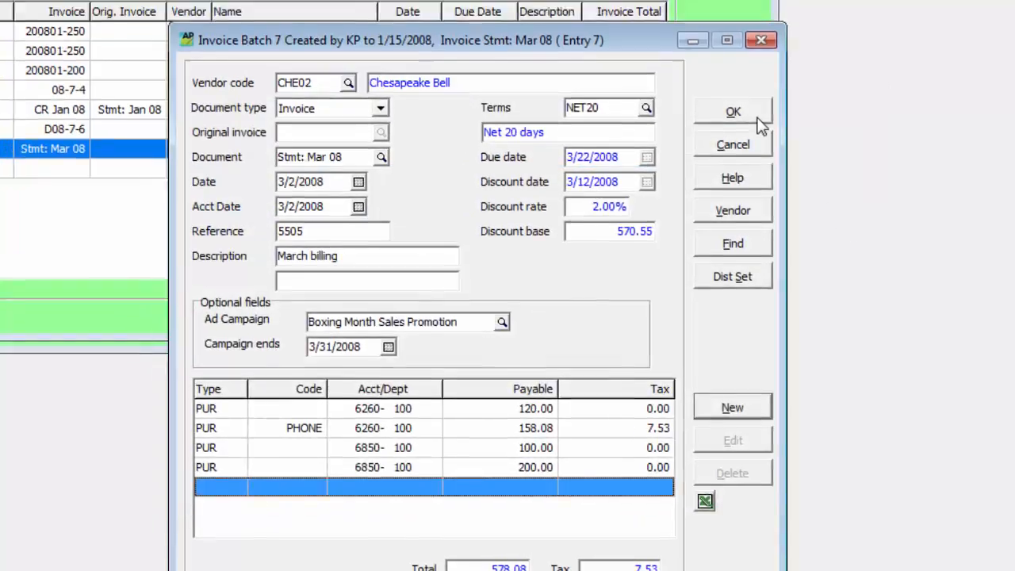
Save the Chesapeake Bell invoice and start another new invoice in batch 7.
left_click(727, 96)
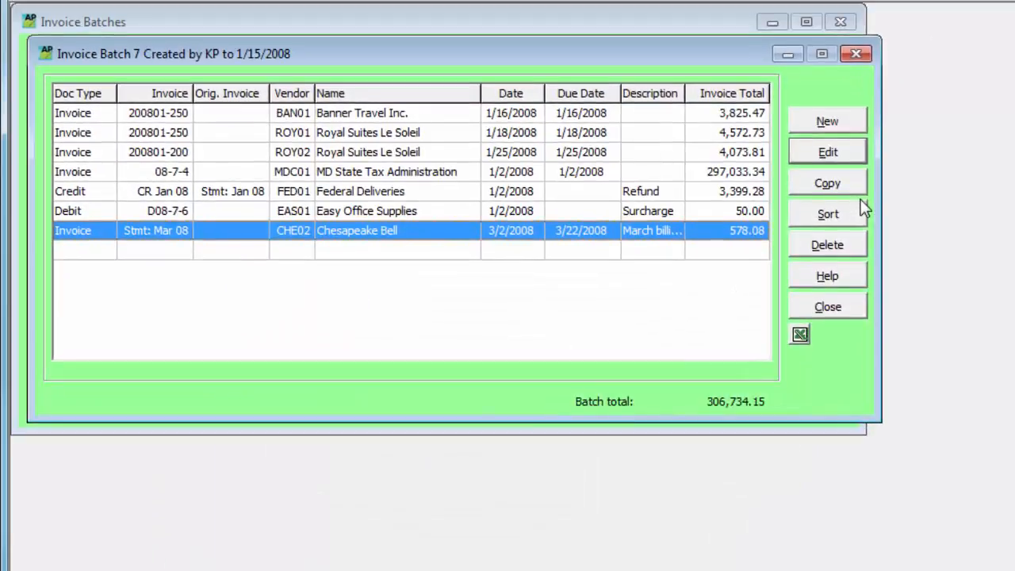
left_click(844, 128)
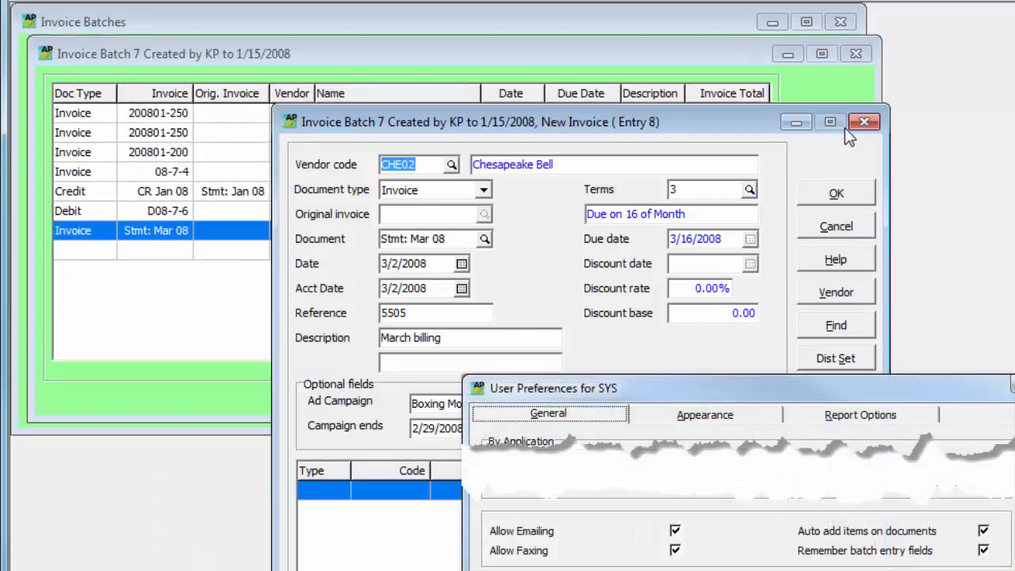